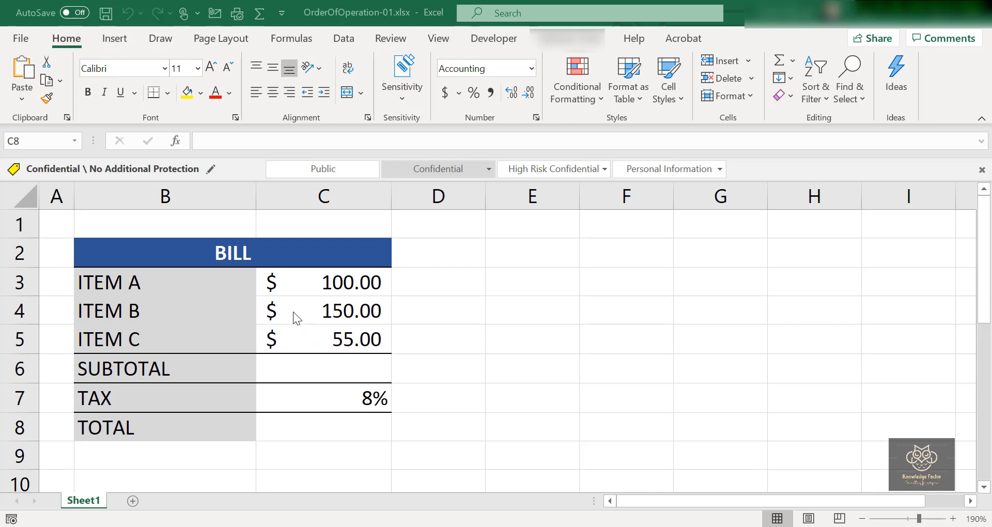
Calculate the subtotal in C6 by adding the three item prices with the formula =C3+C4+C5.
click(317, 369)
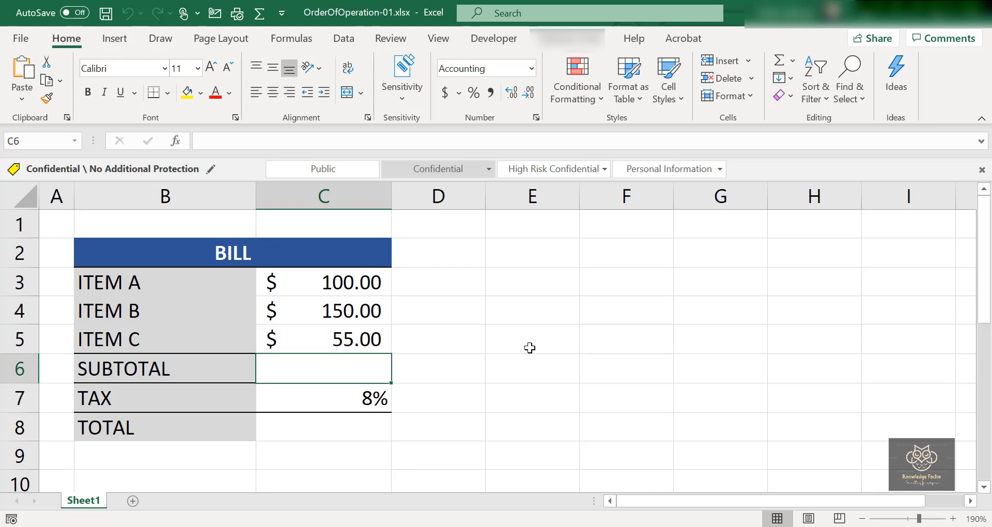
text(=)
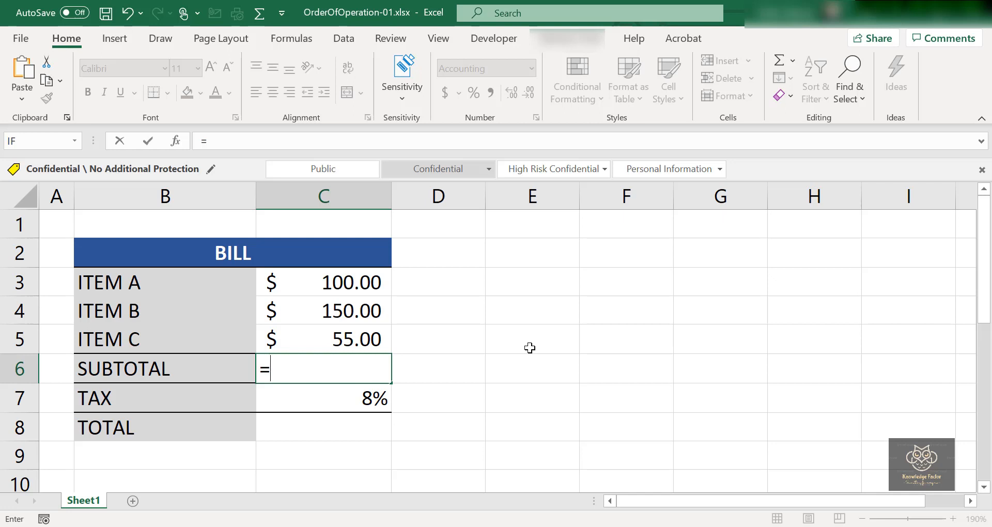
click(334, 281)
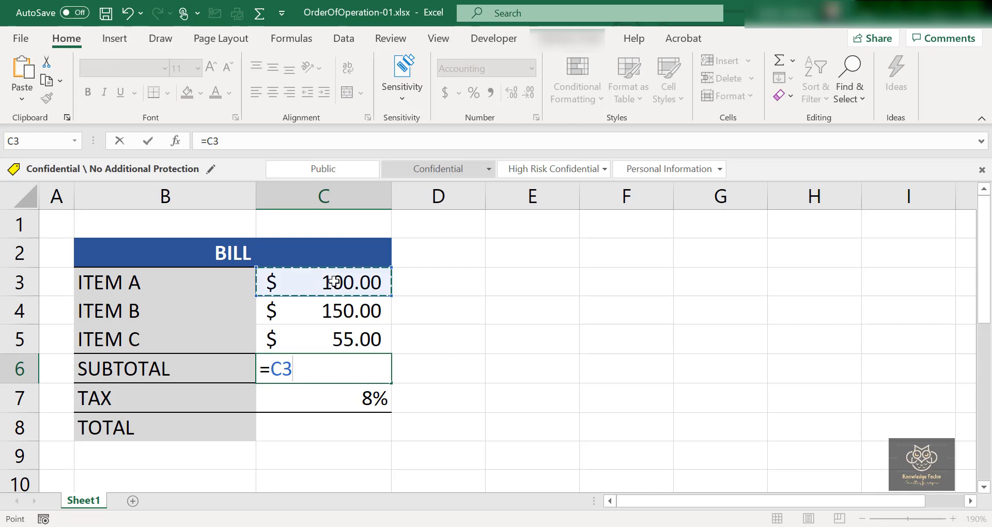
text(+)
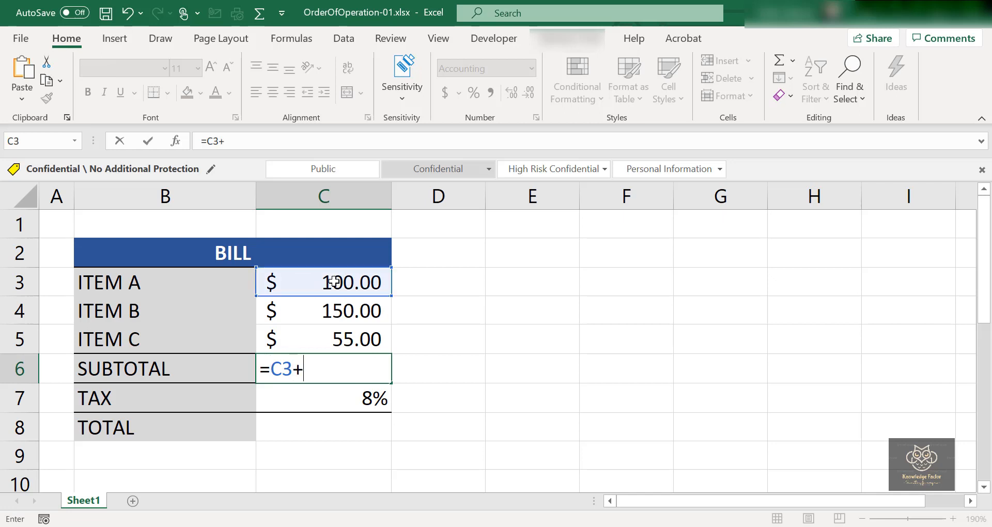
click(340, 318)
text(+)
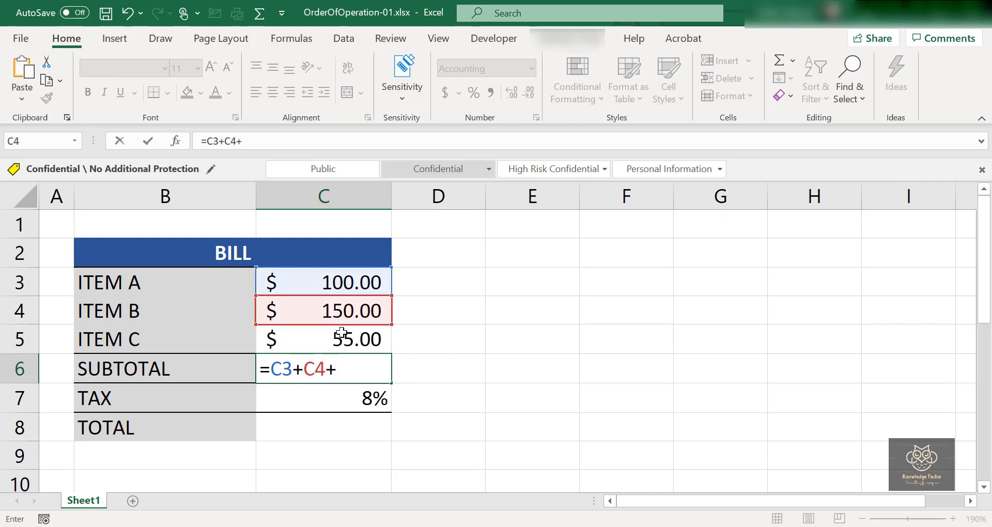
click(343, 339)
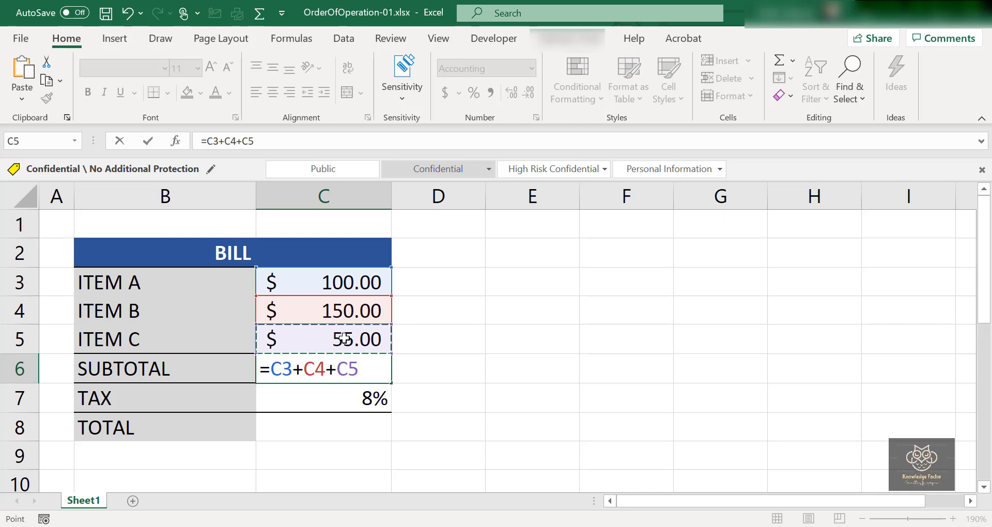
key(Return)
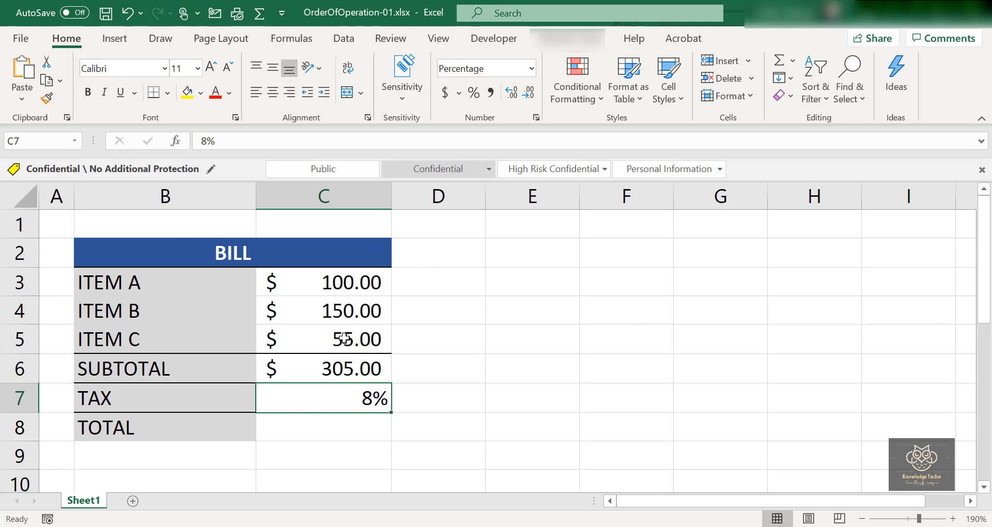
Enter the formula =C6*C7 in the TOTAL cell C8 to multiply the subtotal by the tax rate.
click(333, 421)
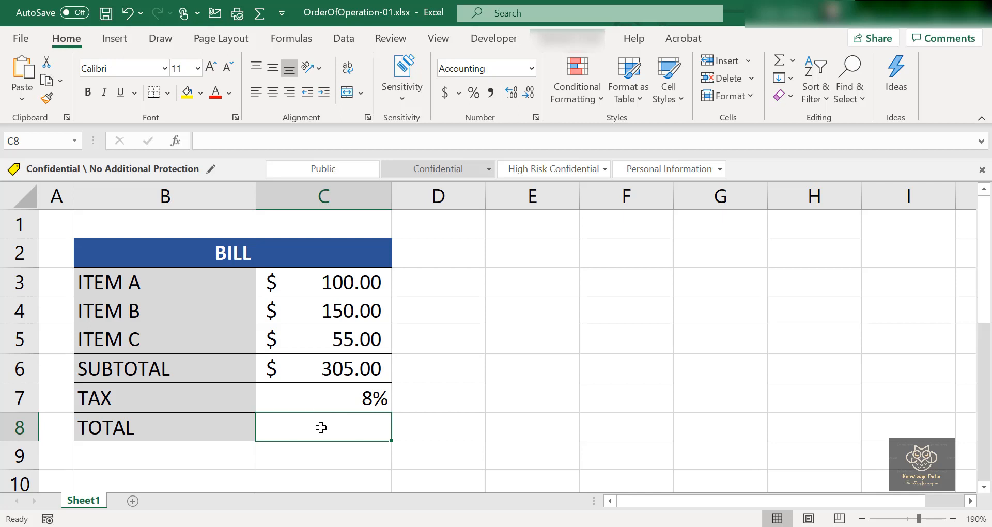
text(=)
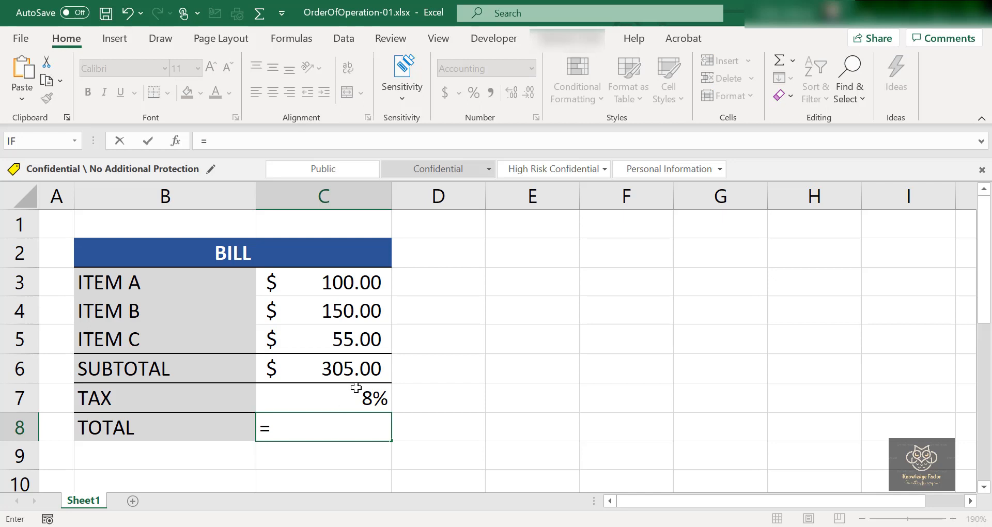
click(356, 371)
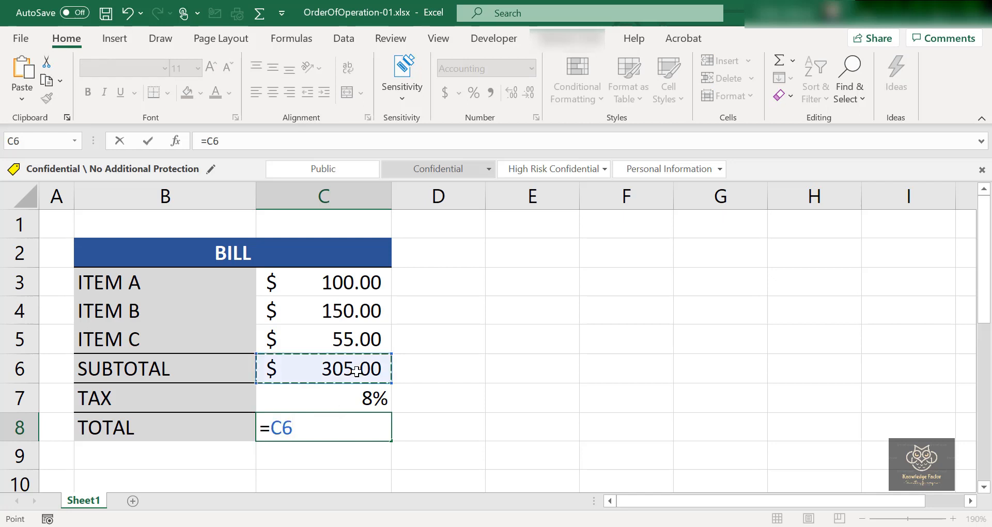
text(*)
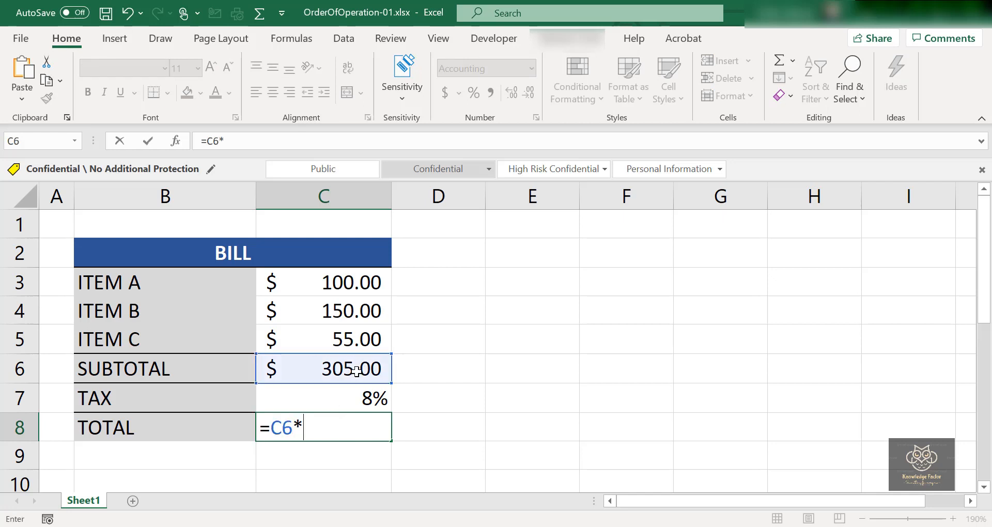
click(347, 403)
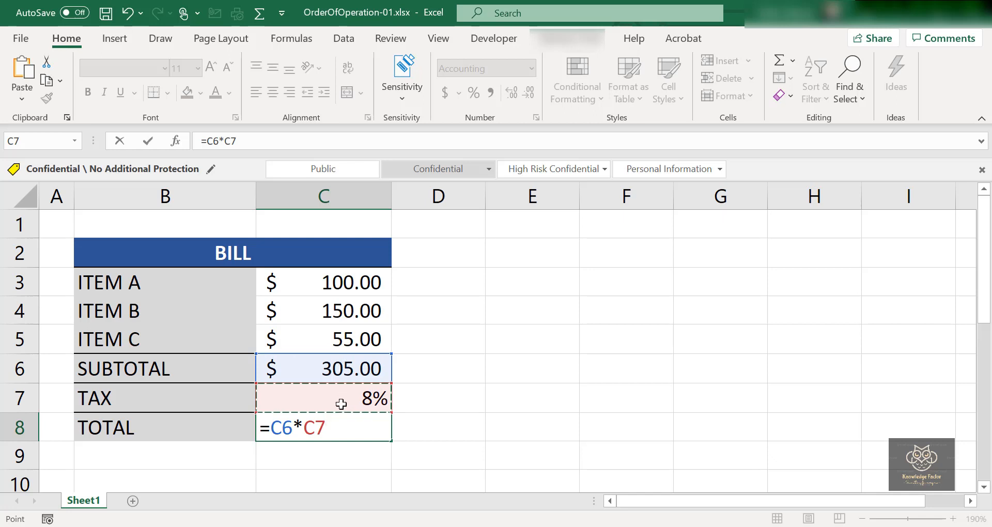
key(Return)
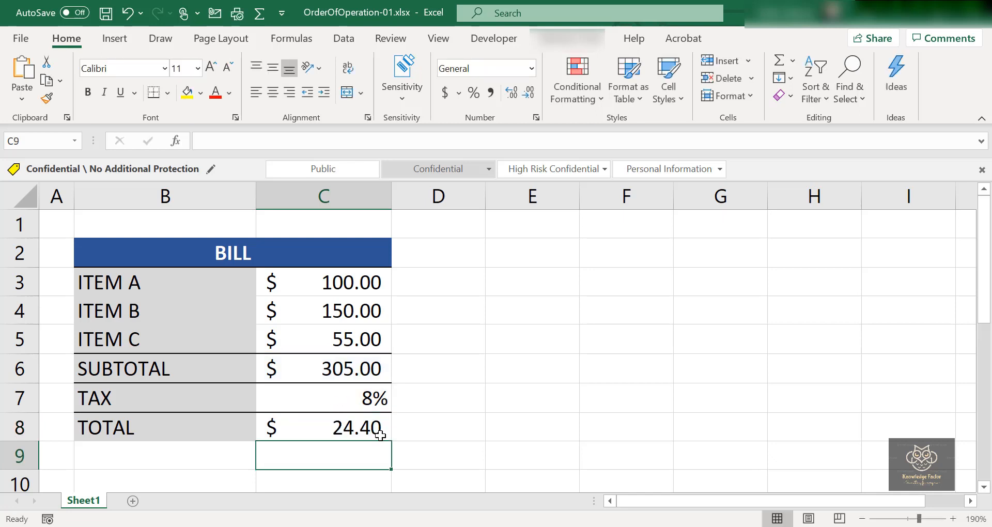
Replace the TOTAL formula in C8 with =C6*C7+1.0.
scroll(380, 436, down, 1)
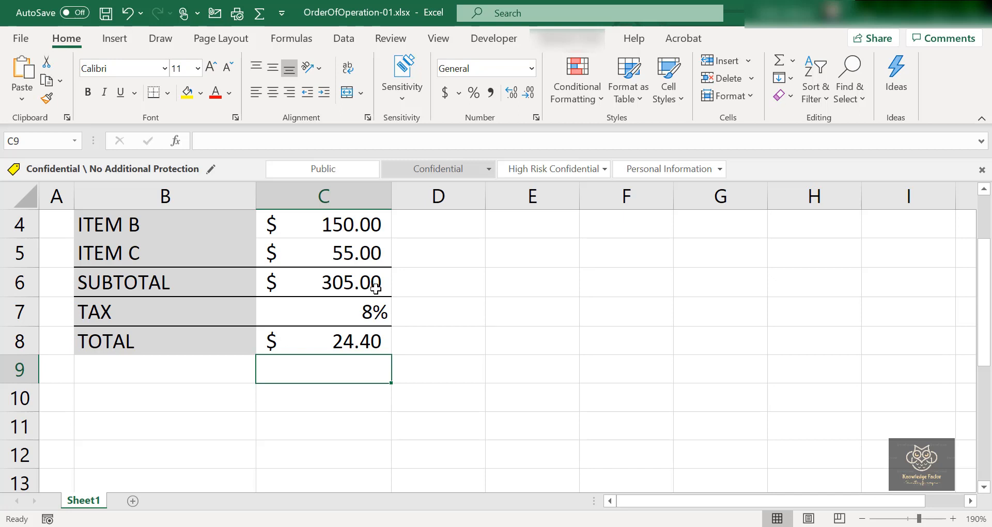
click(368, 347)
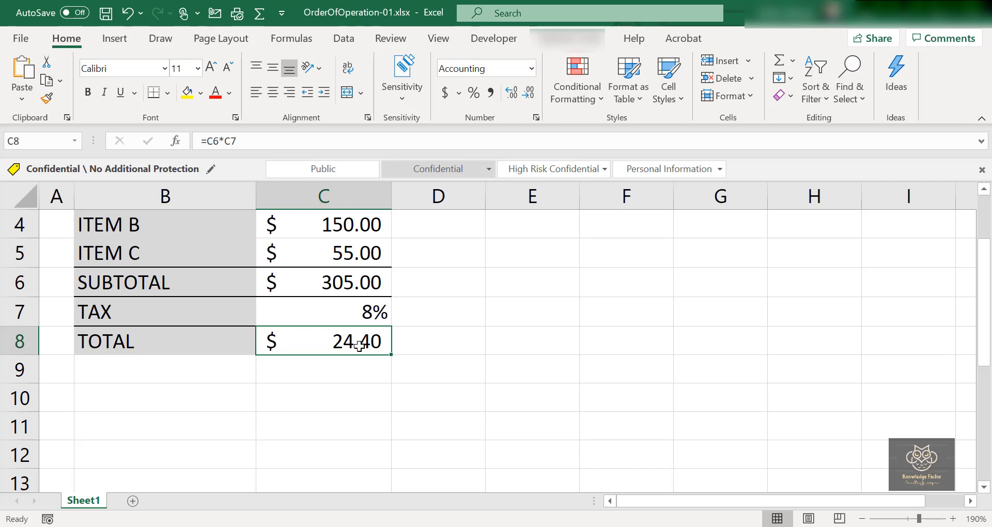
text(=)
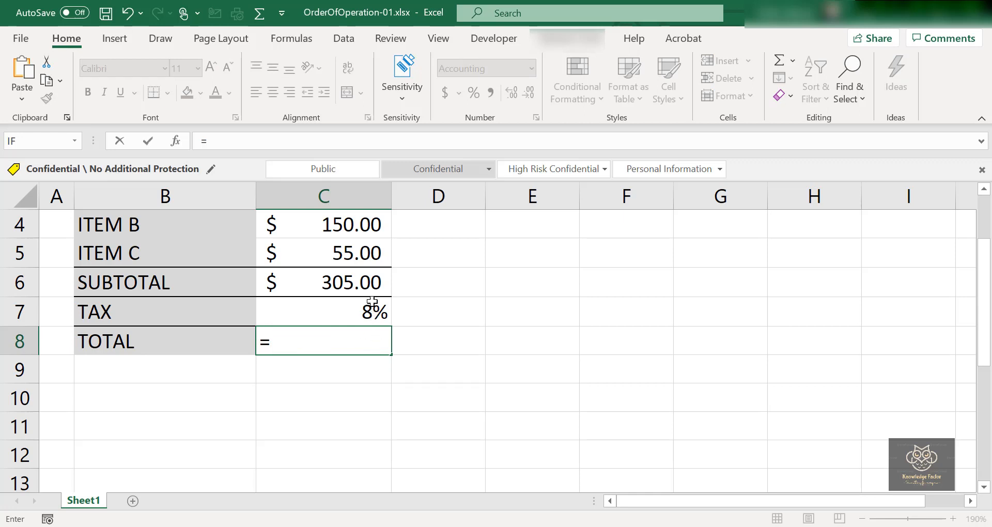
click(354, 282)
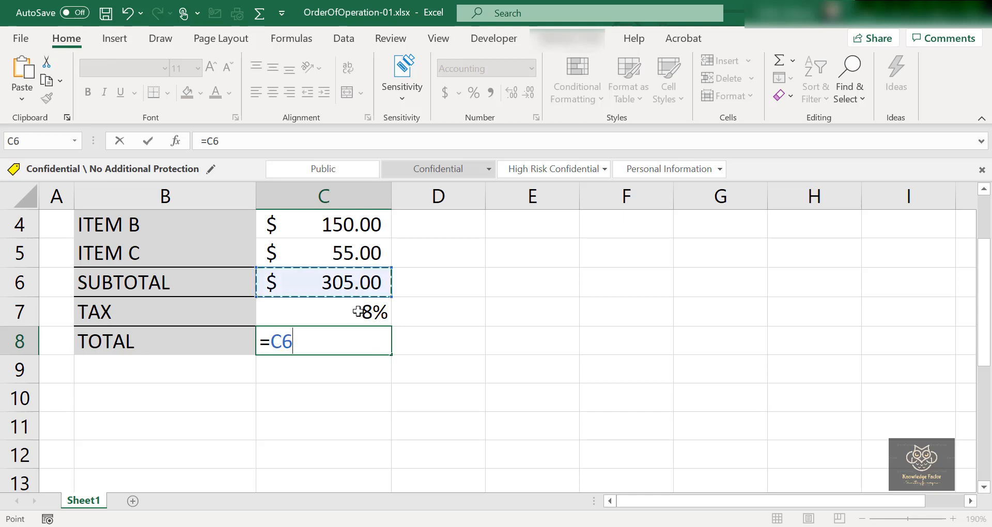
text(*)
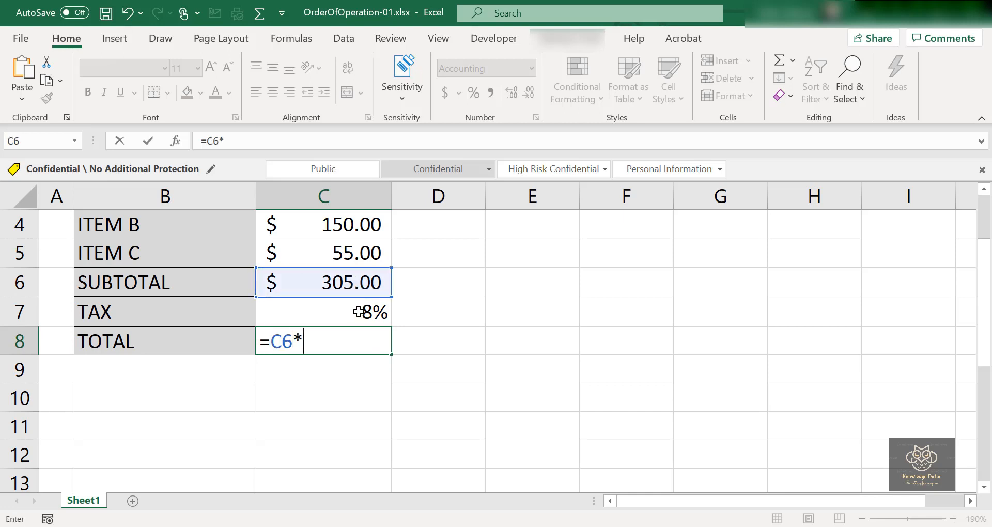
click(358, 311)
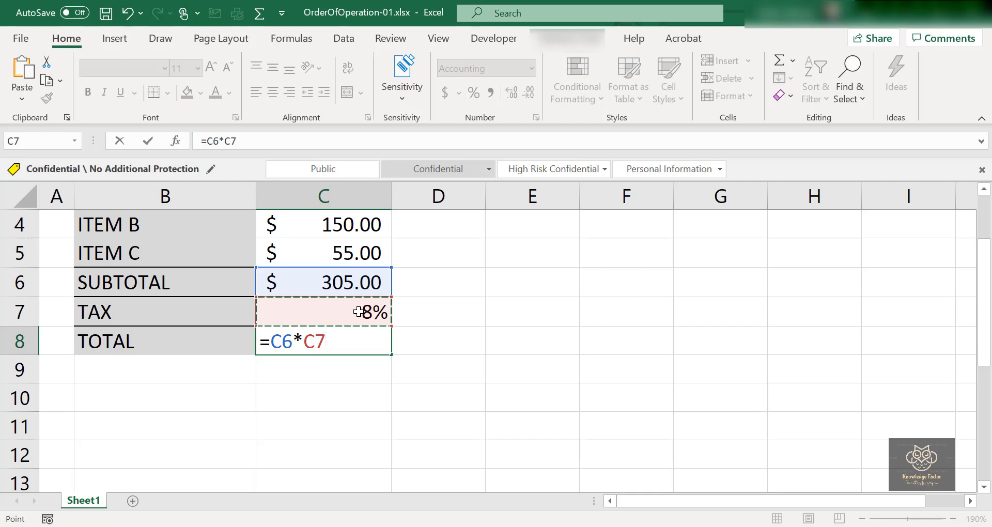
text(+1.0)
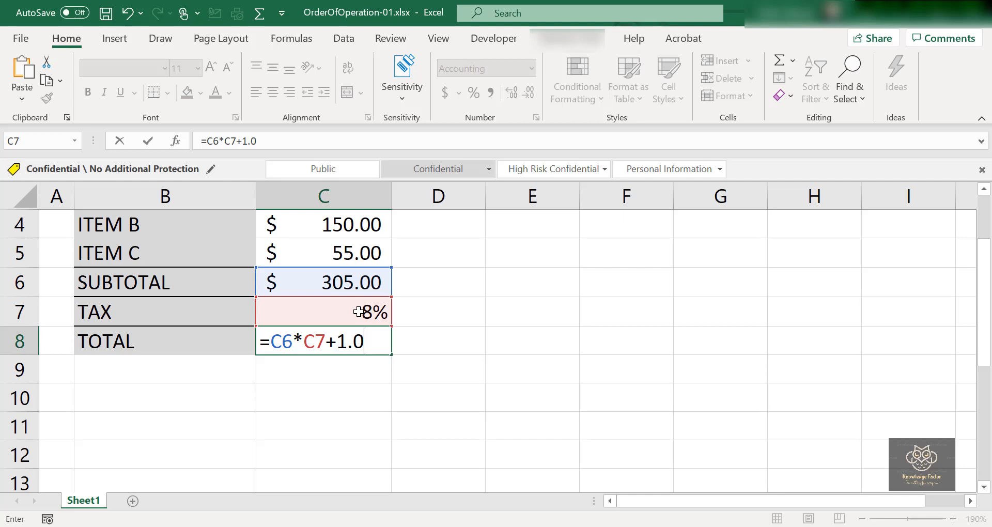
key(Return)
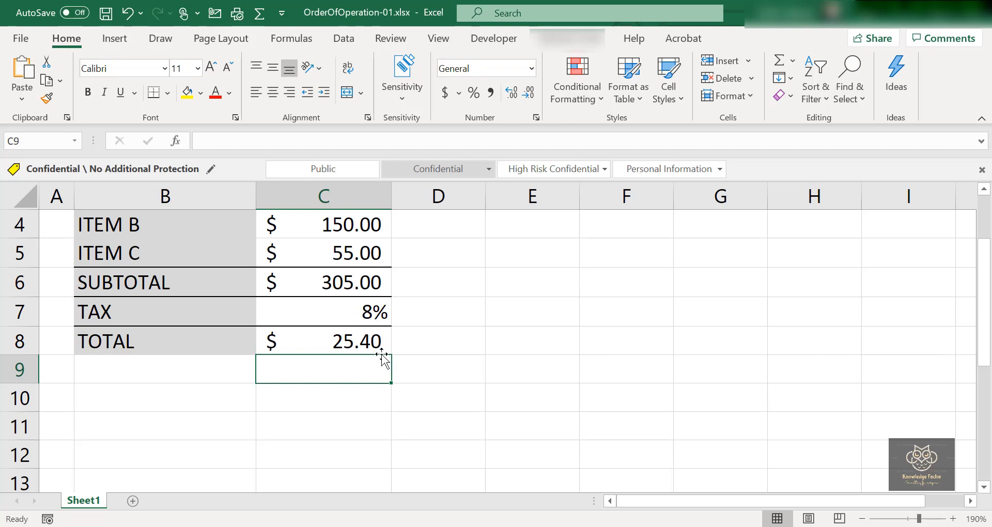
Evaluate the TOTAL formula in C8 part by part with Evaluate Formula, close the evaluation and inspect the formula in the cell.
click(305, 41)
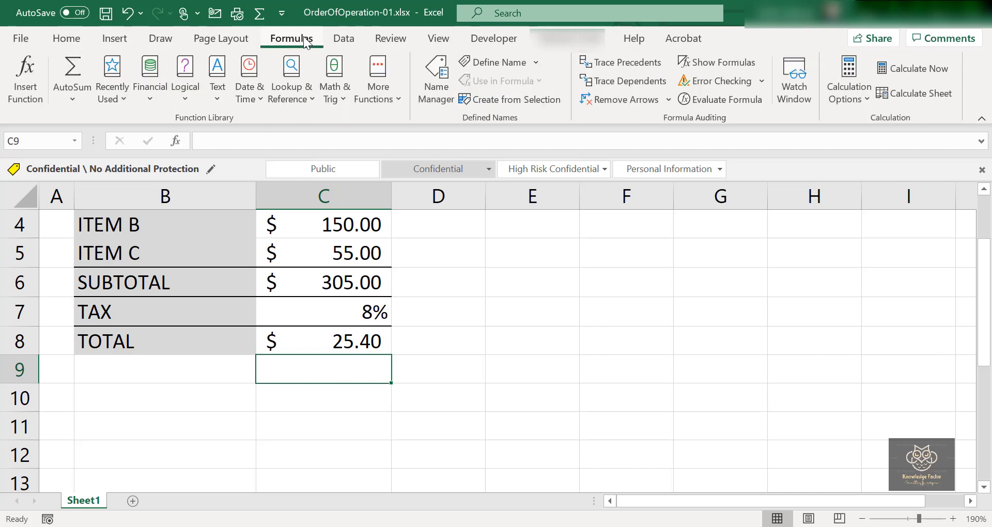
click(324, 335)
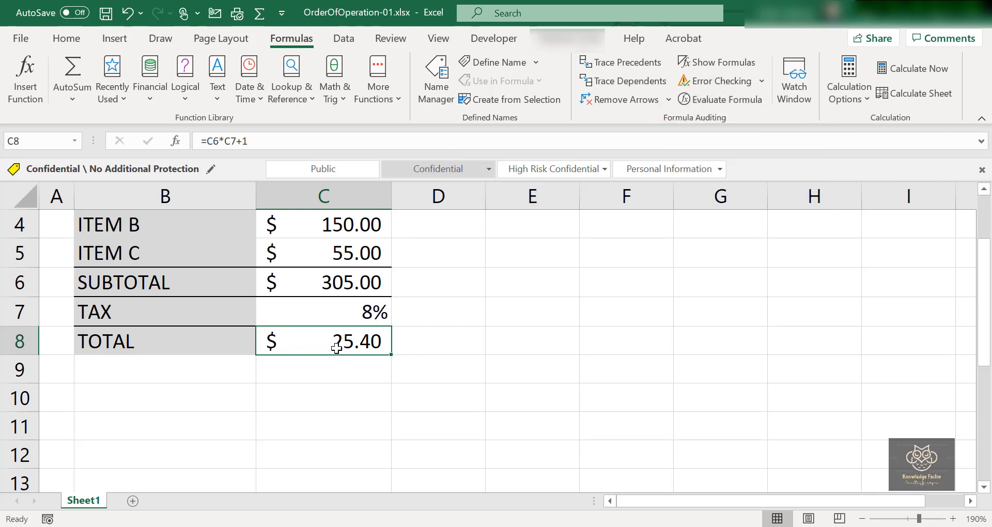
click(727, 98)
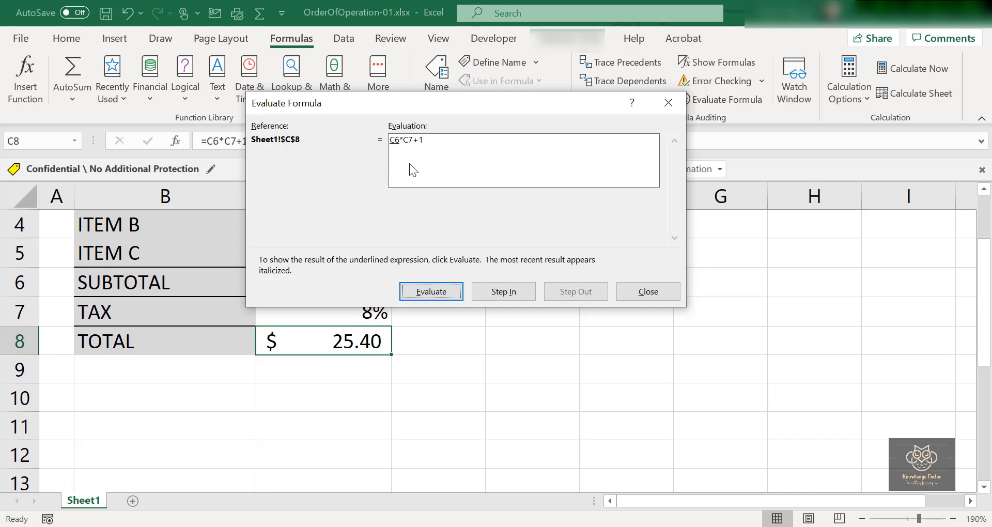
click(424, 291)
click(427, 291)
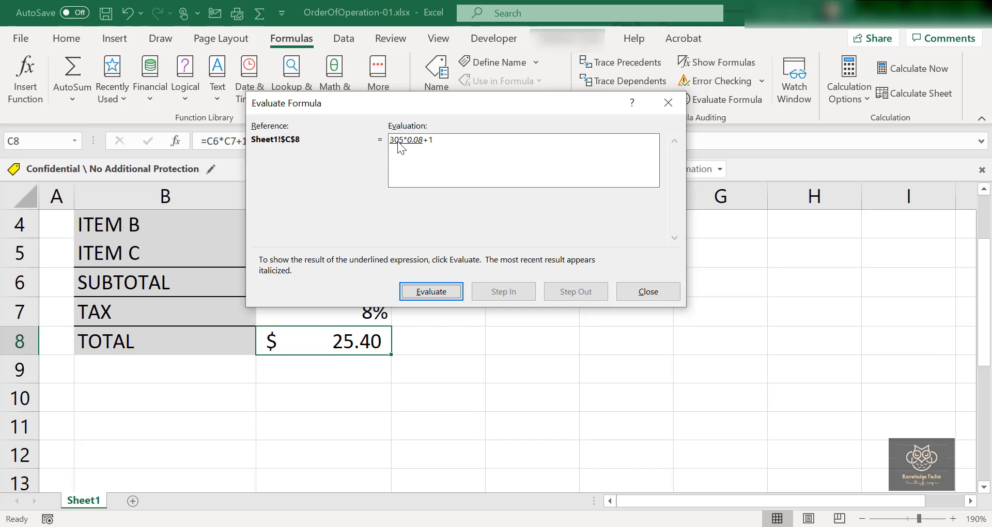
click(433, 293)
click(432, 291)
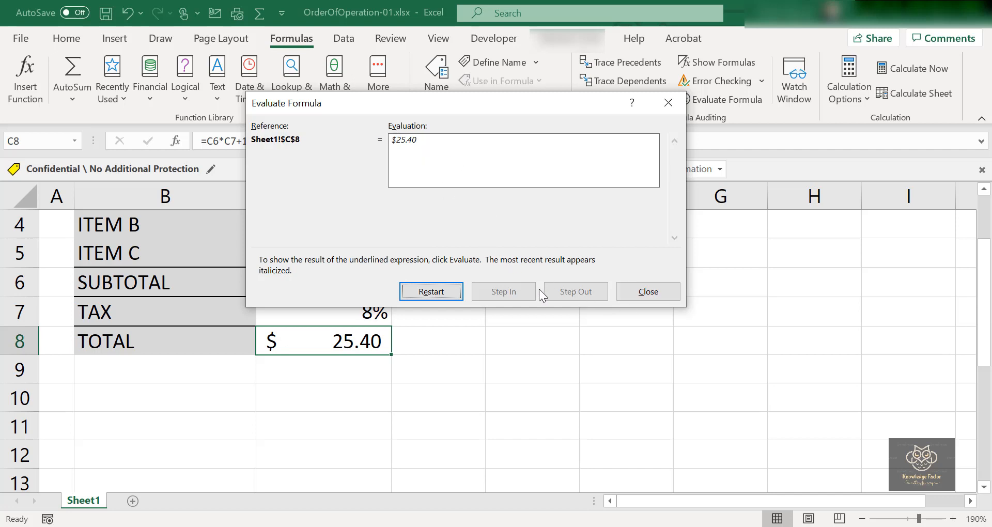
click(636, 292)
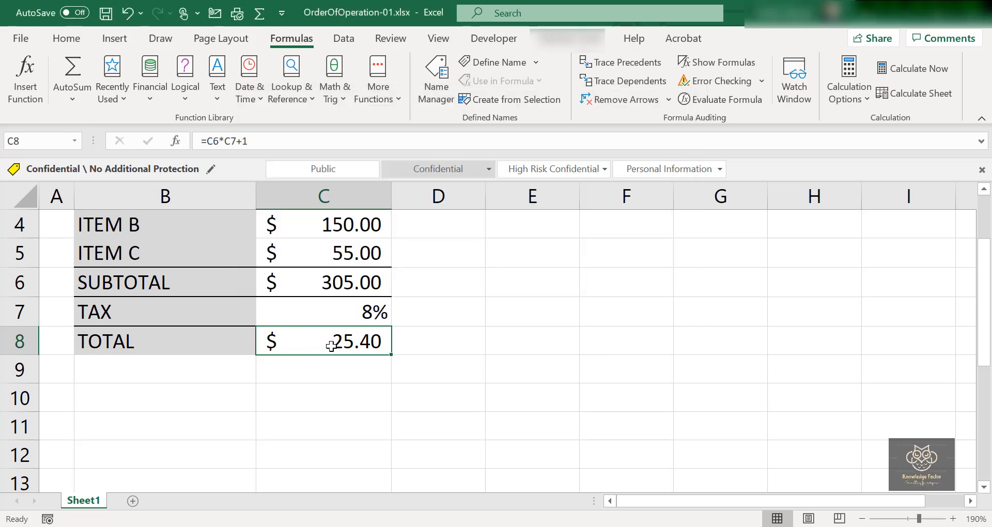
double_click(357, 341)
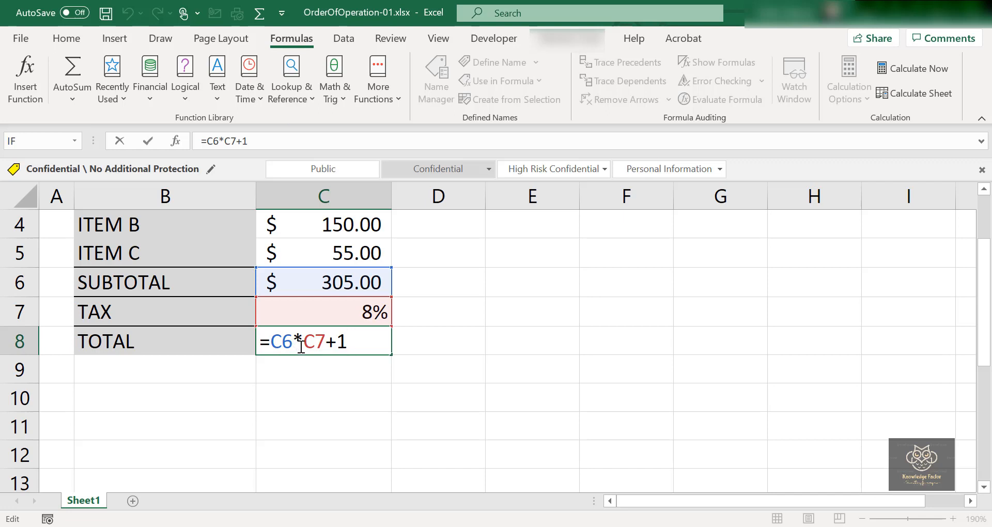
Format cell E5 with a font size of 20 and red font colour, and enter PEMDAS in it.
click(522, 262)
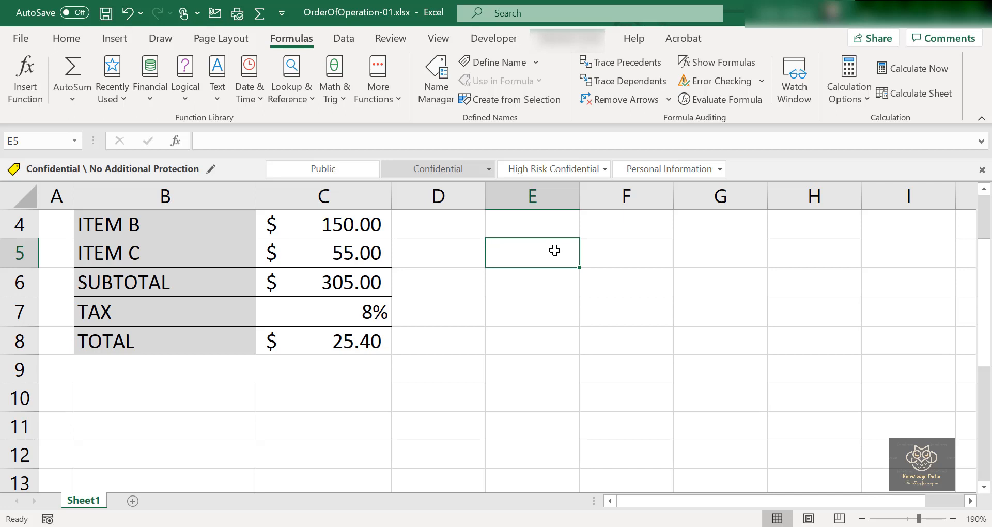
click(67, 41)
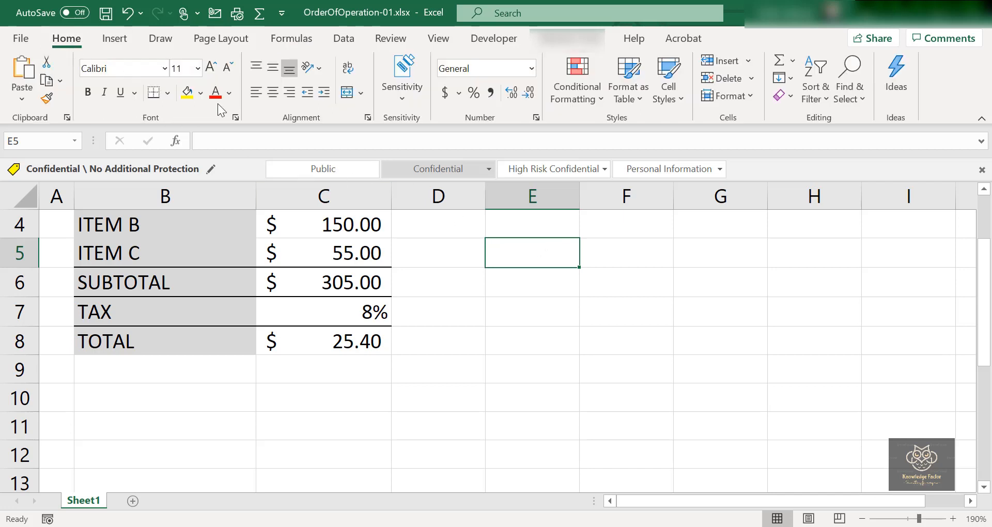
click(197, 75)
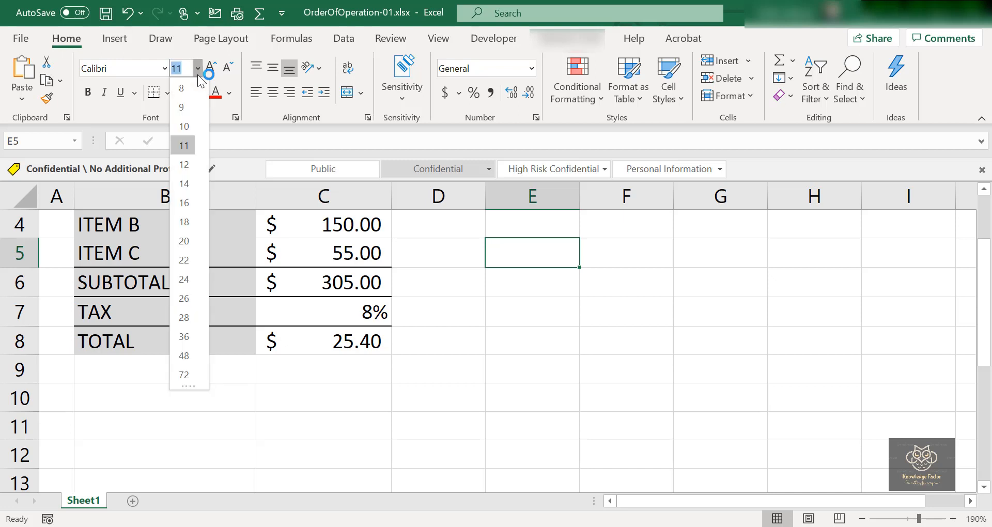
click(184, 246)
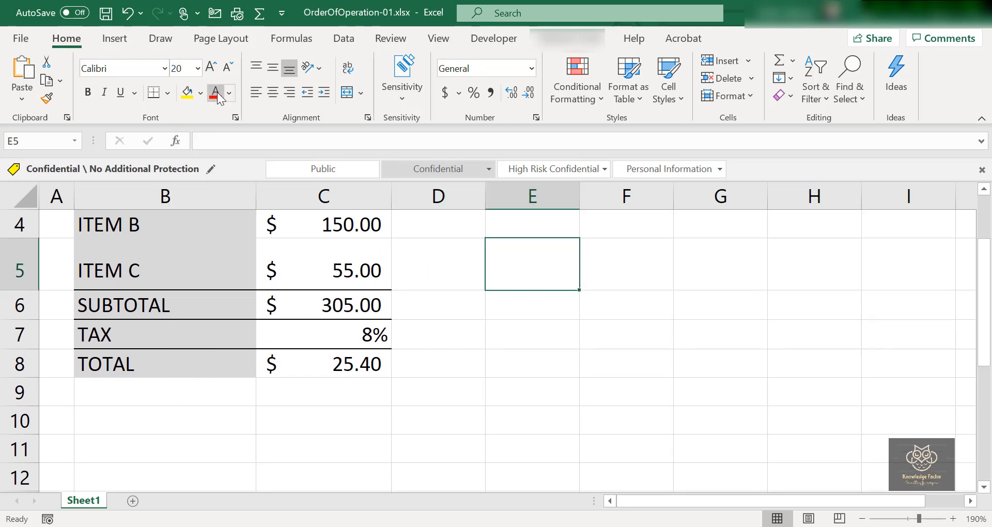
text(P)
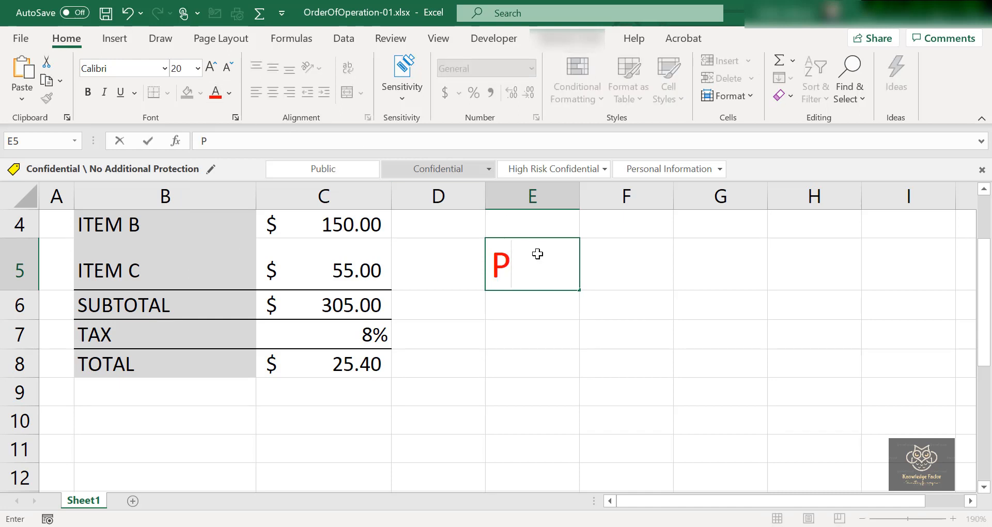
text(EM)
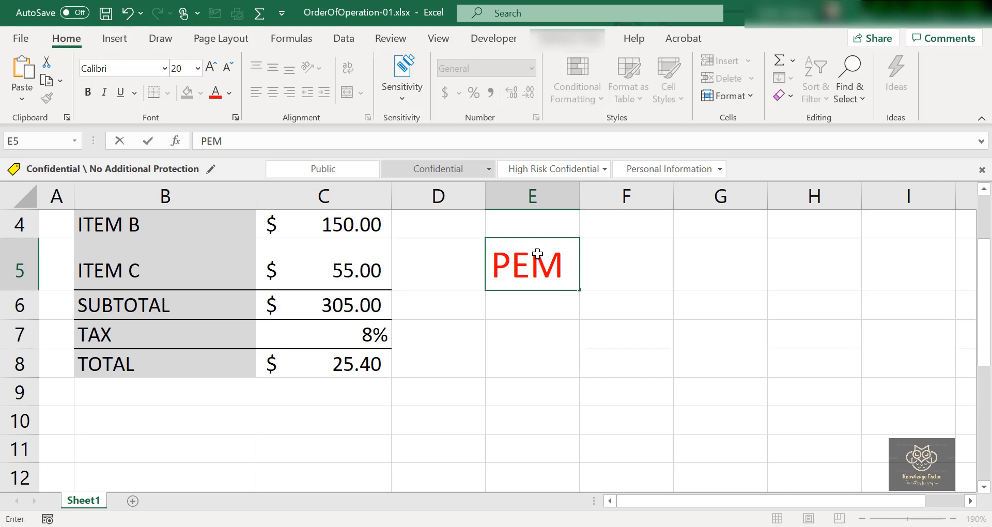
text(D)
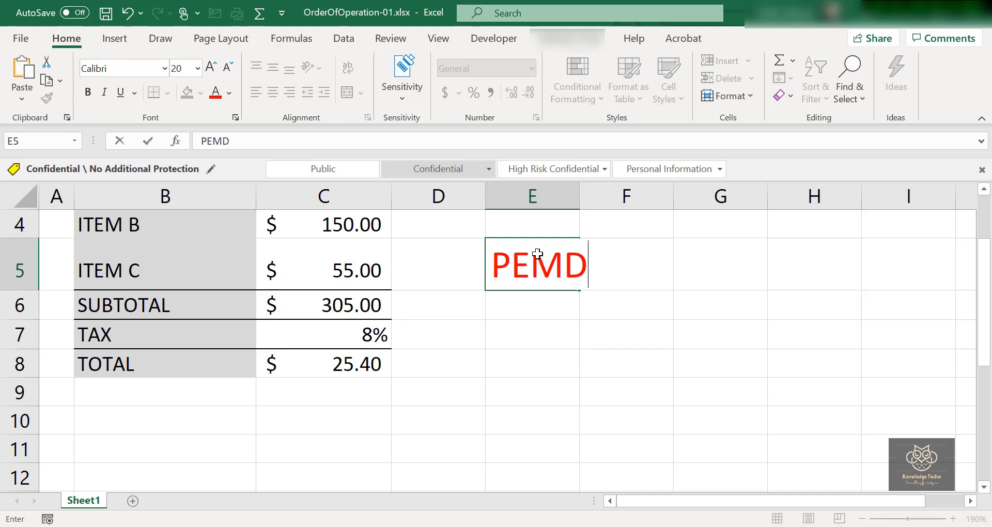
text(AS)
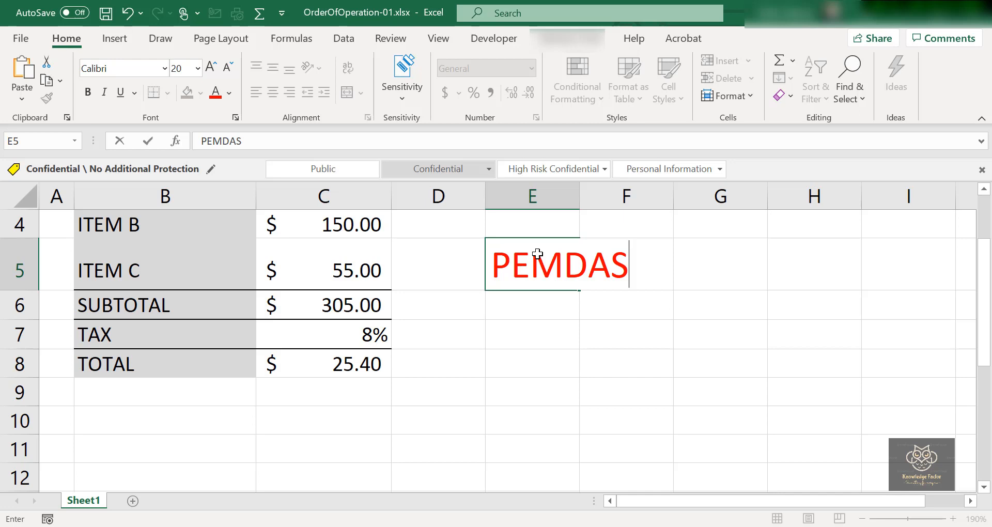
key(Return)
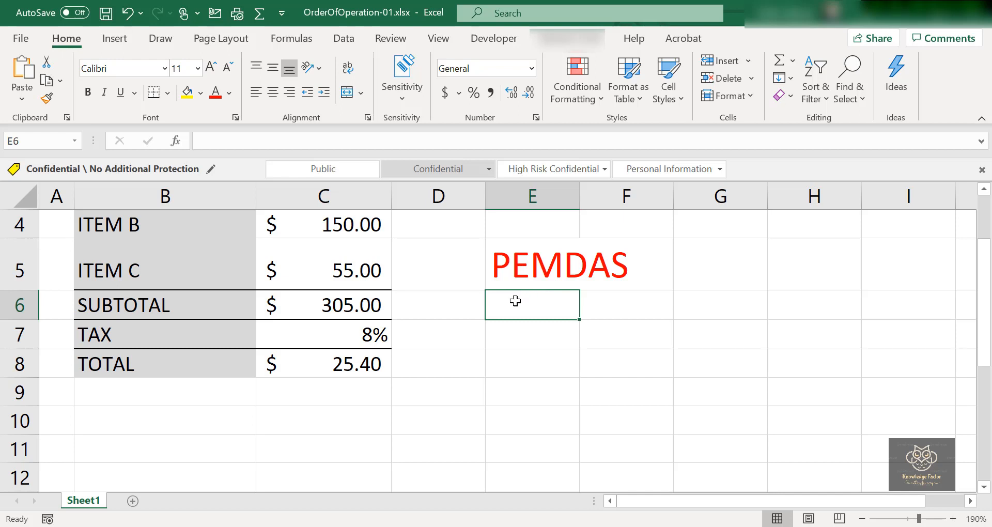
Enter BODMAS in capitals in cell E6, directly below PEMDAS.
text(bod)
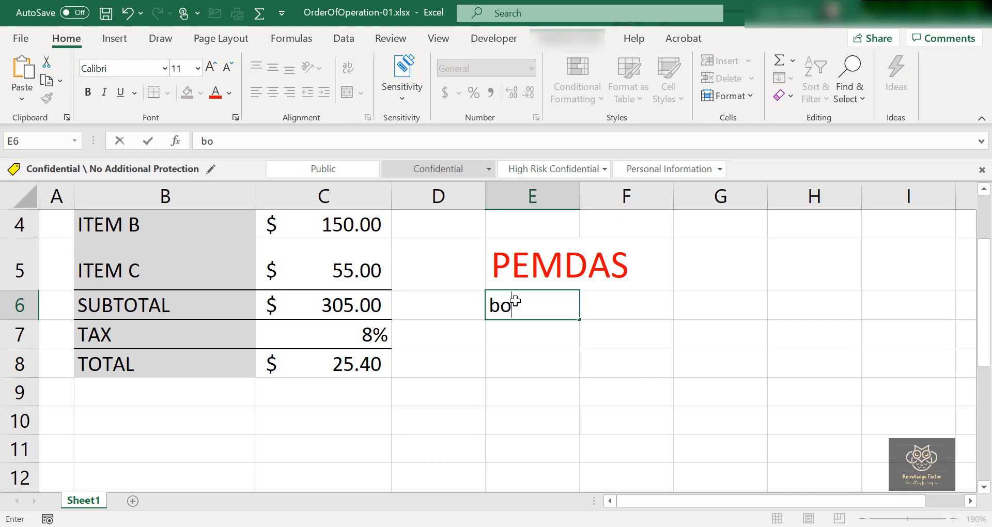
key(BackSpace)
key(BackSpace)
key(BackSpace)
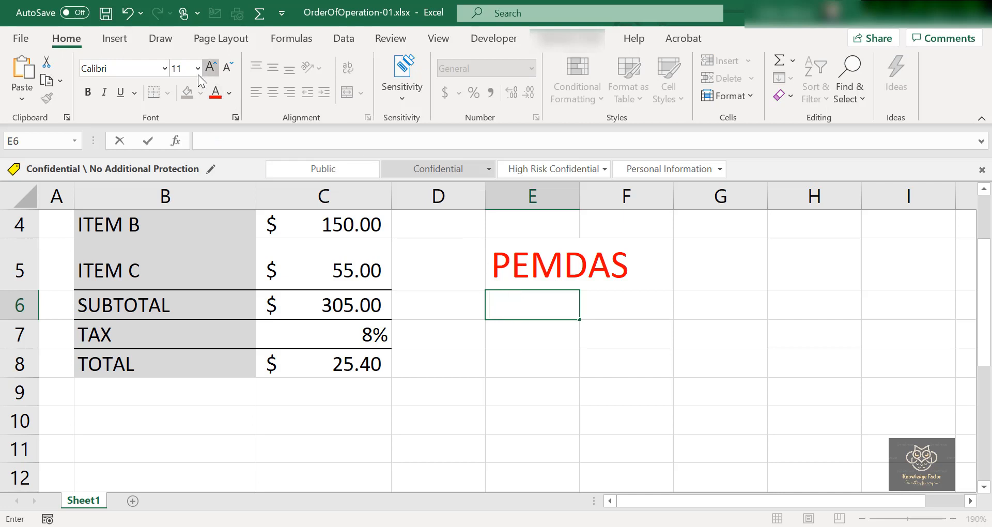
text(BO)
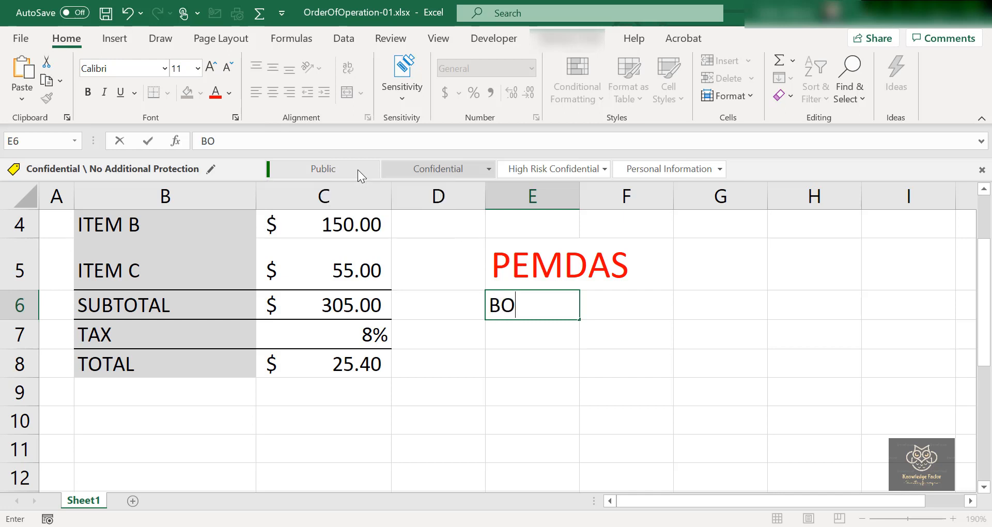
text(DMAS)
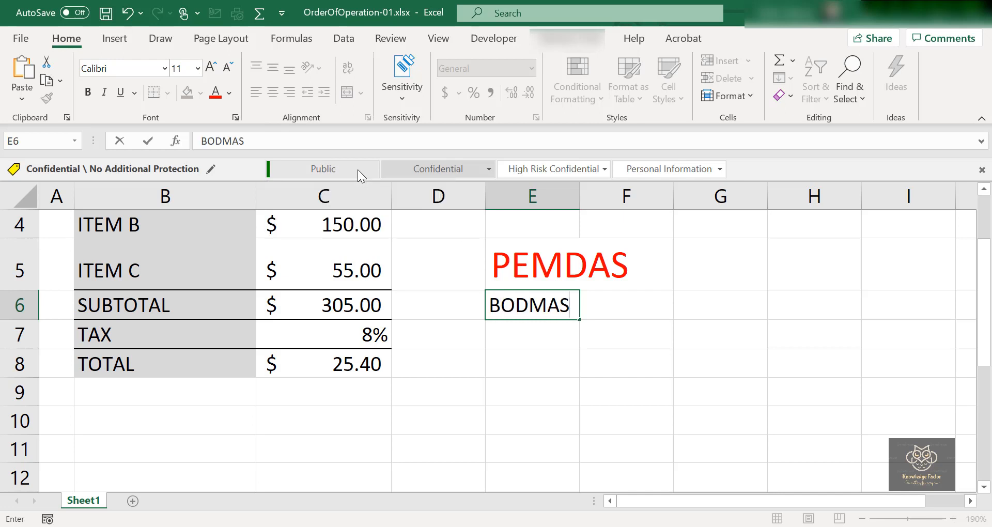
Copy the formatting of the PEMDAS cell E5 onto the BODMAS cell E6 with Format Painter.
click(531, 272)
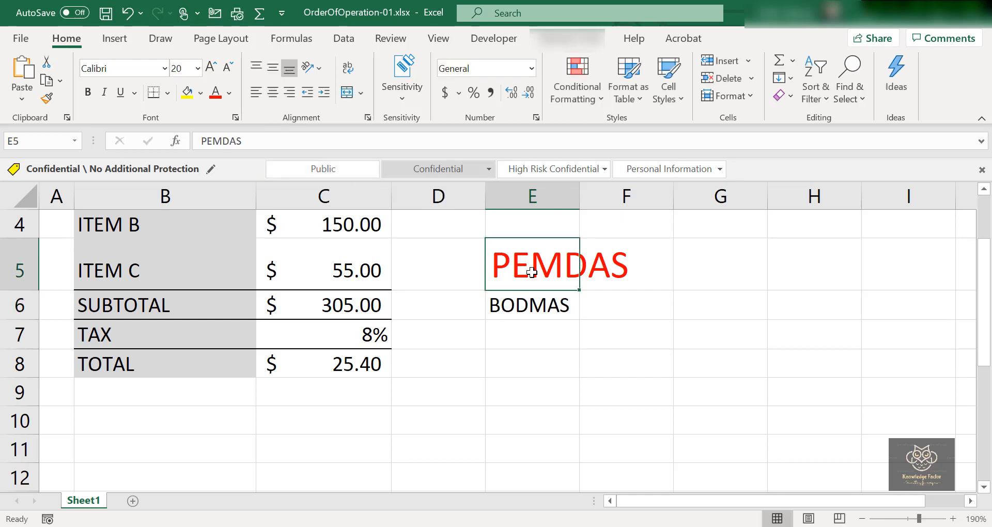
click(46, 98)
click(535, 305)
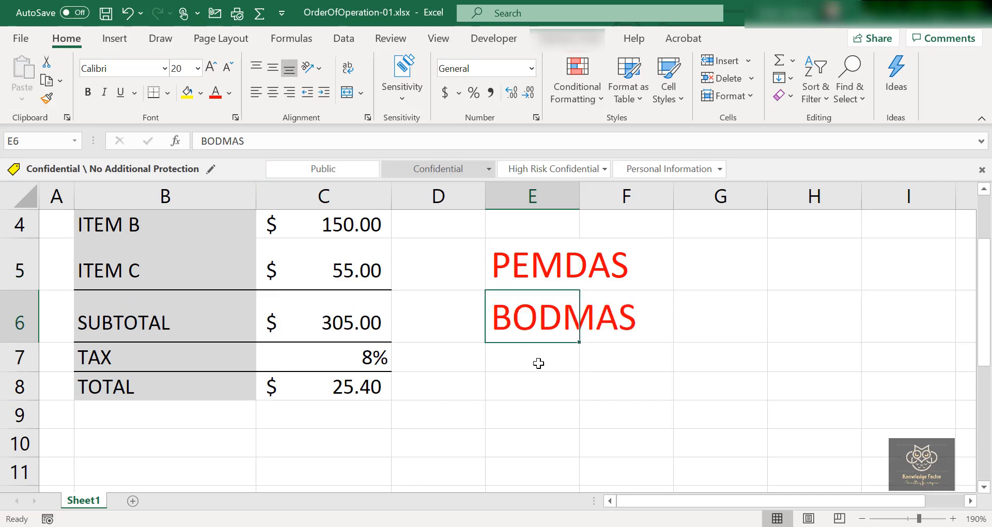
click(537, 361)
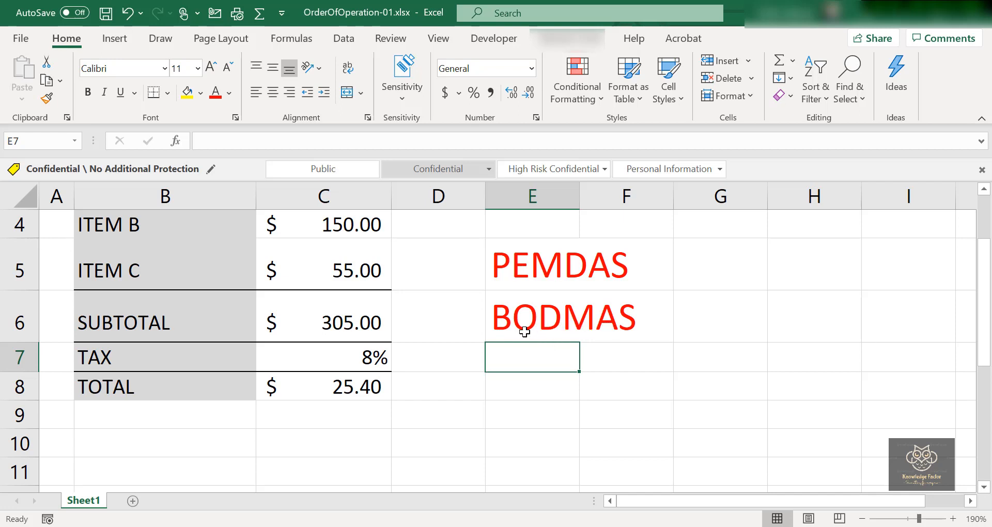
Add parentheses around C7+1 in the TOTAL formula in C8 so it reads =C6*(C7+1).
click(341, 385)
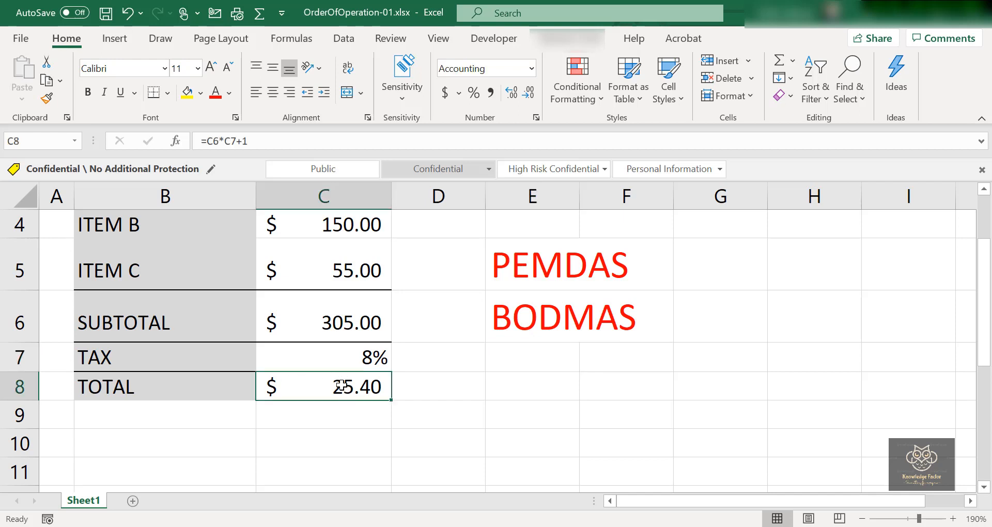
double_click(341, 386)
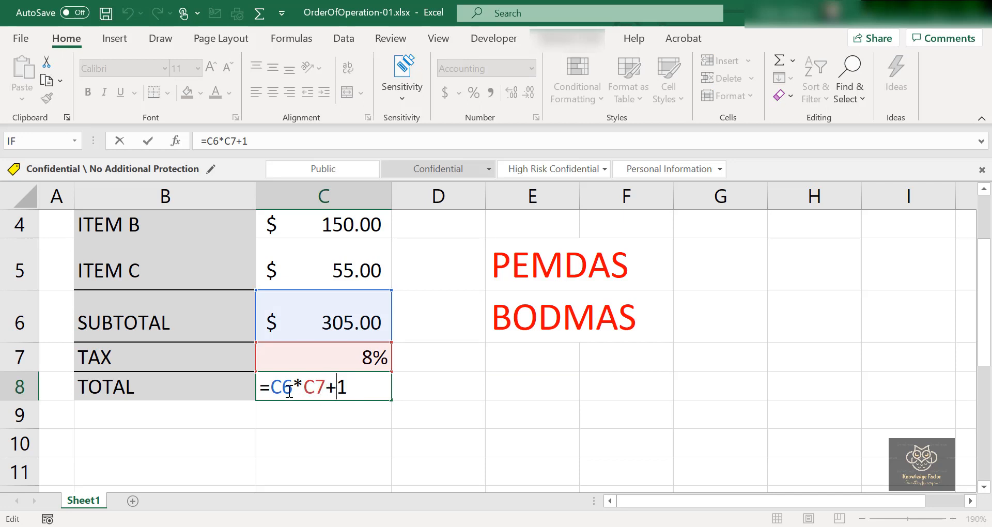
double_click(317, 387)
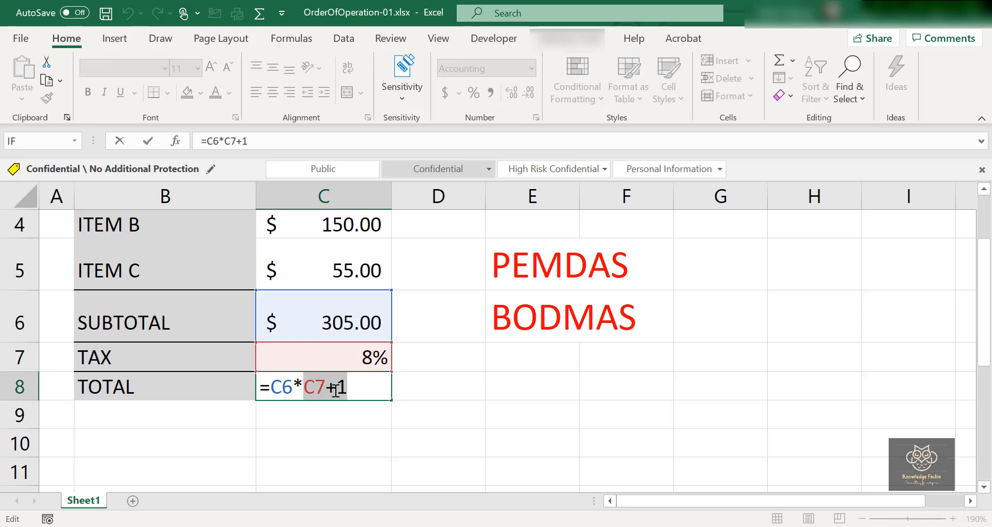
click(361, 390)
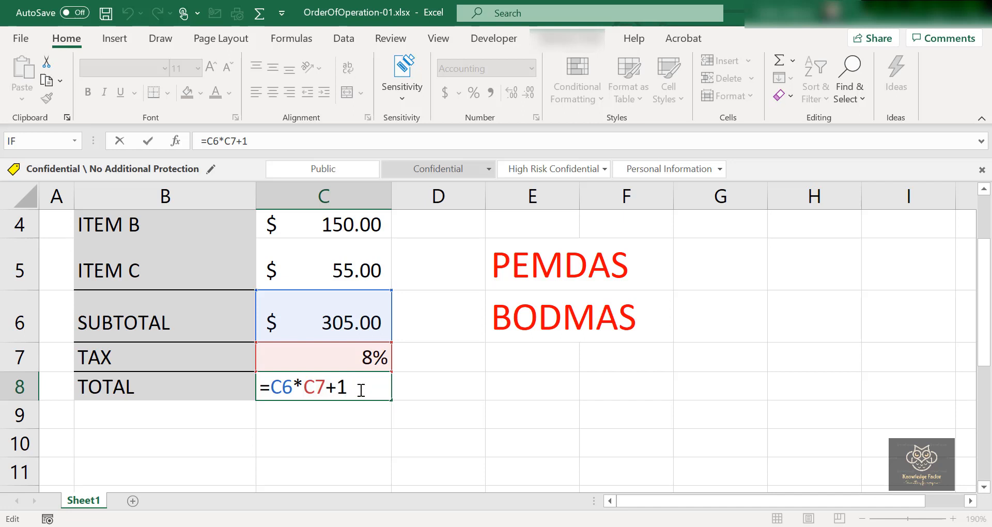
drag(353, 389, 308, 387)
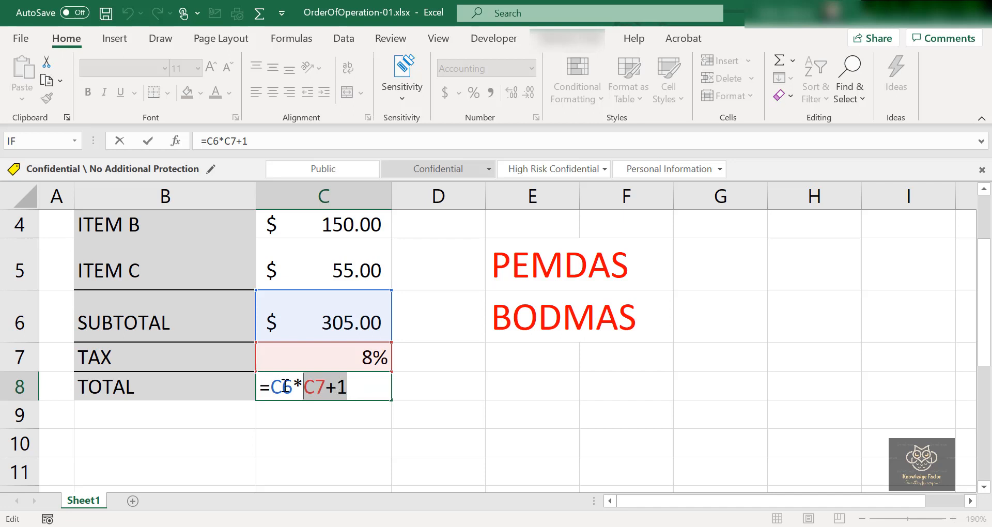
click(363, 389)
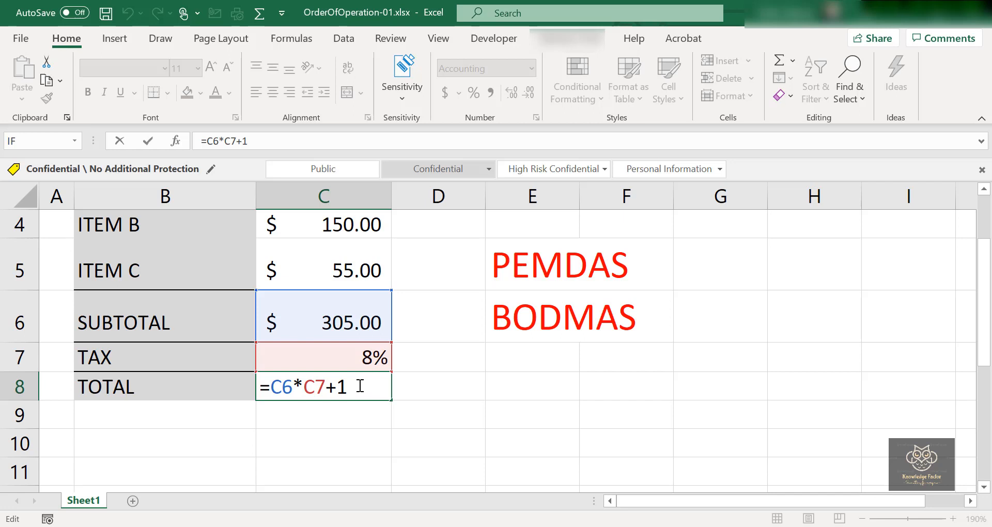
text())
click(309, 386)
text(()
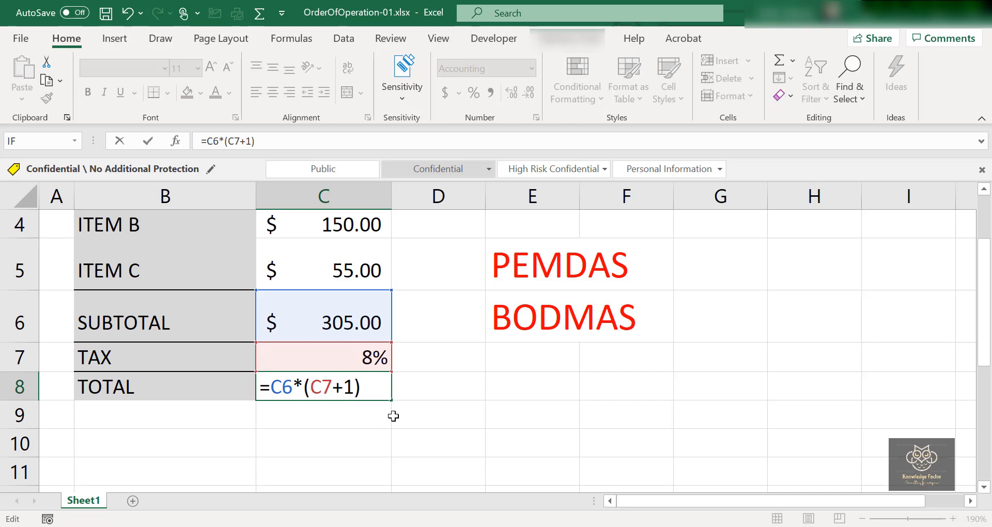
key(Return)
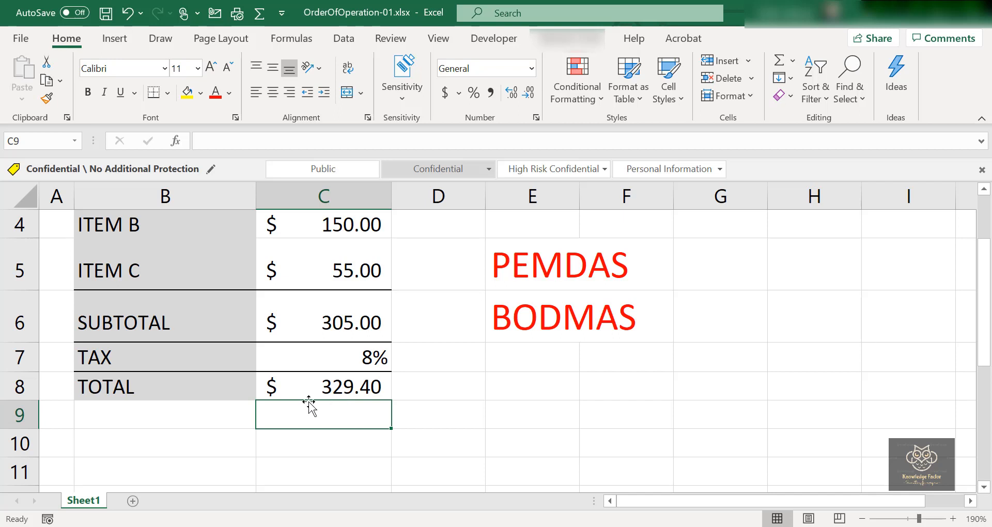
Evaluate the parenthesised TOTAL formula in C8 part by part through to its final result with Evaluate Formula, and close the evaluation.
click(336, 390)
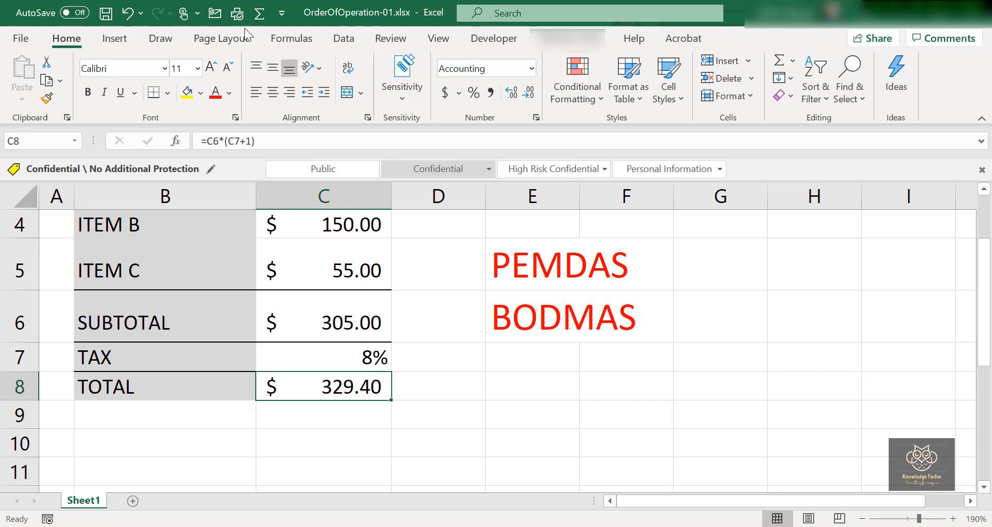
click(284, 31)
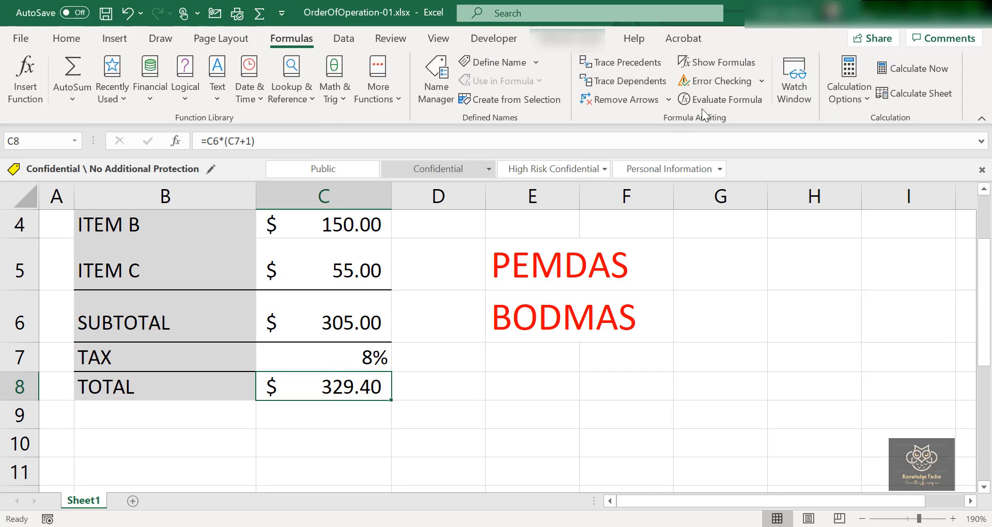
click(728, 101)
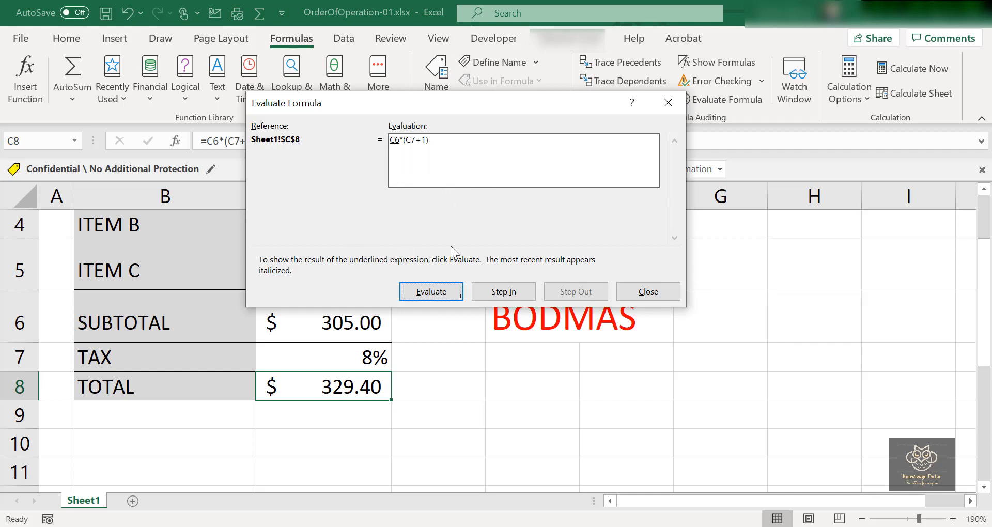
click(450, 289)
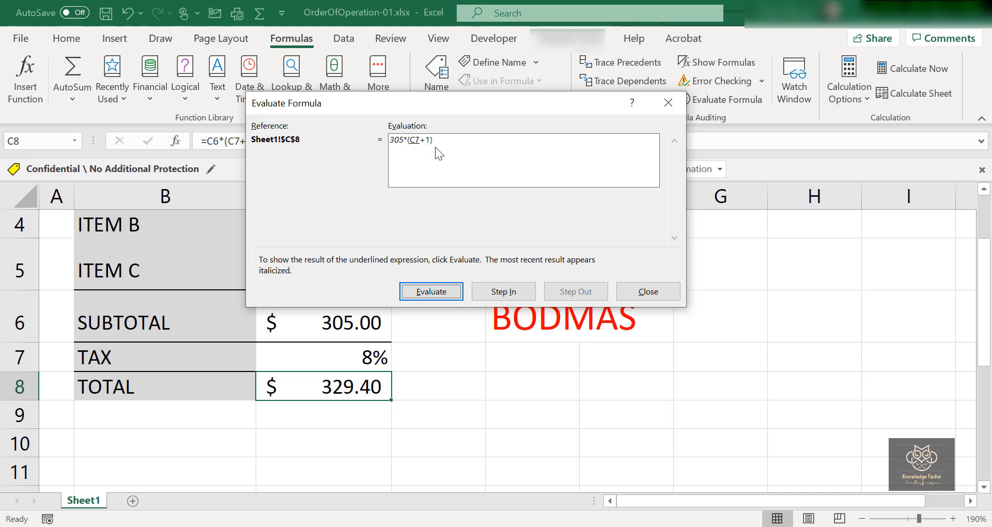
click(437, 292)
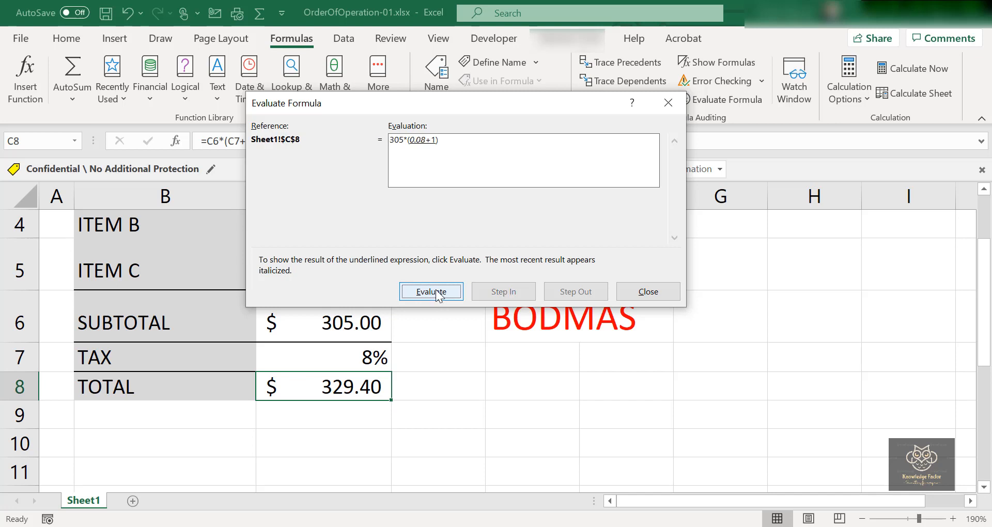
click(437, 293)
click(437, 293)
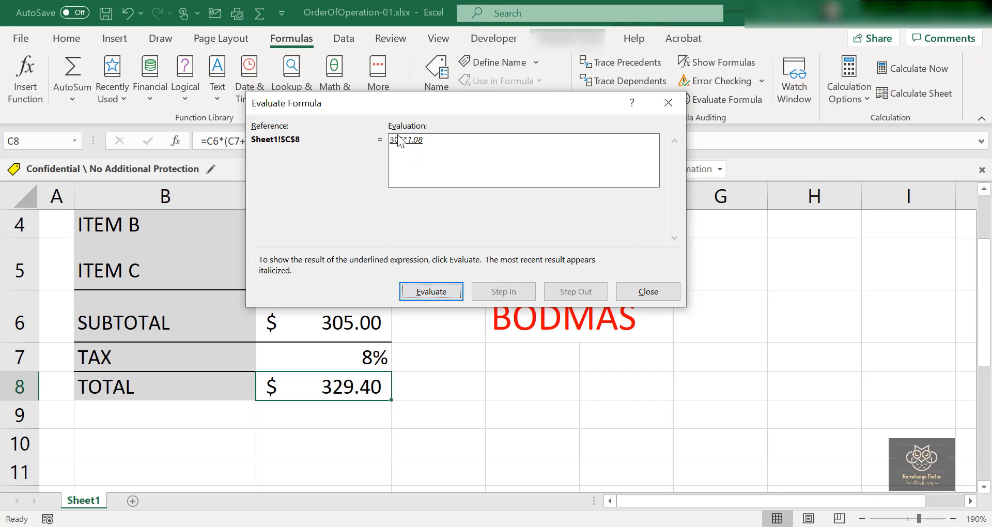
click(436, 291)
click(643, 291)
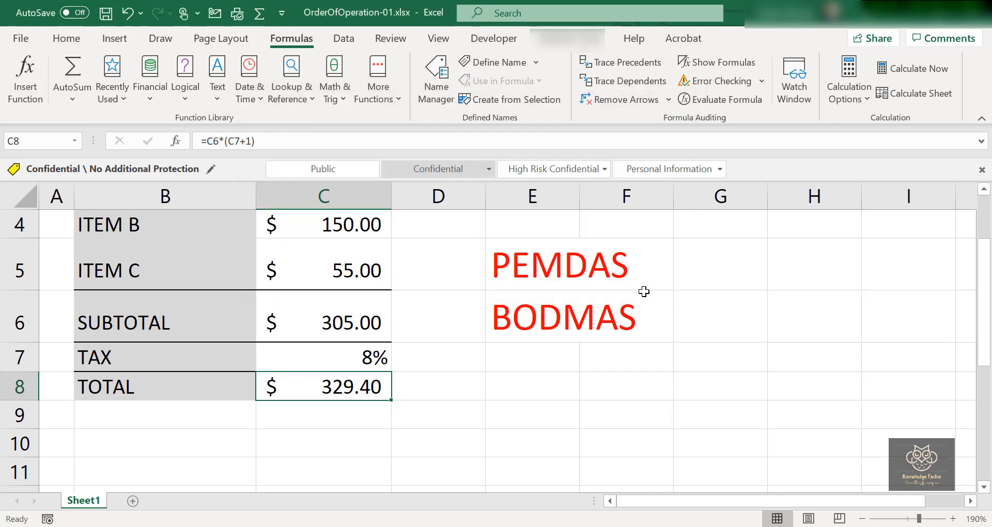